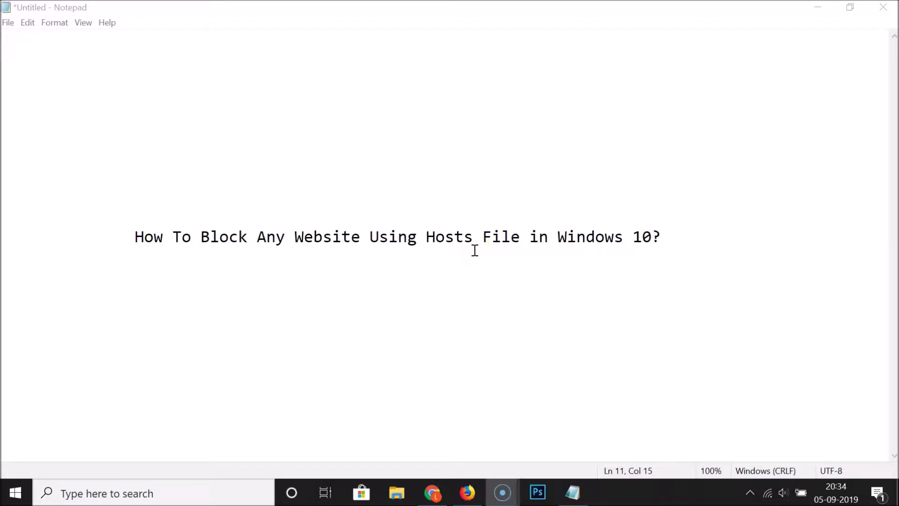
Search for 'notepad' in Start and launch Notepad as administrator.
left_click(182, 500)
type("notepad")
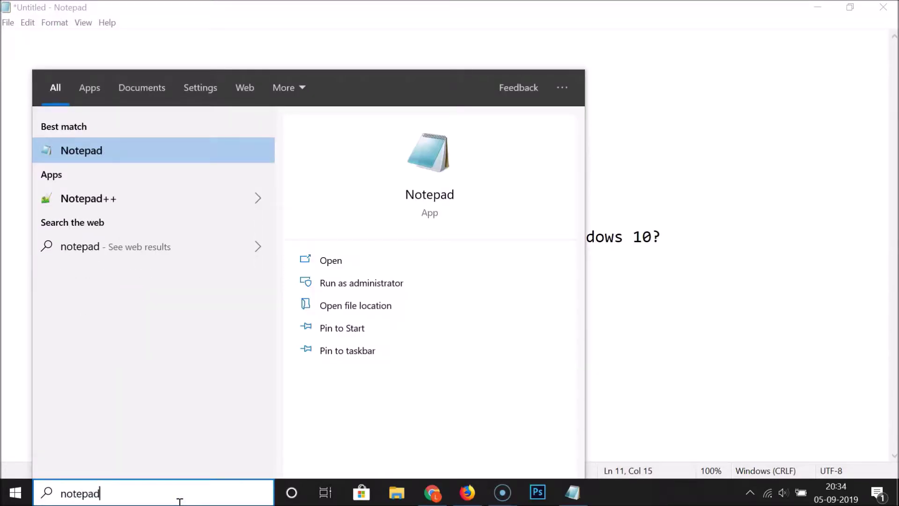
right_click(99, 148)
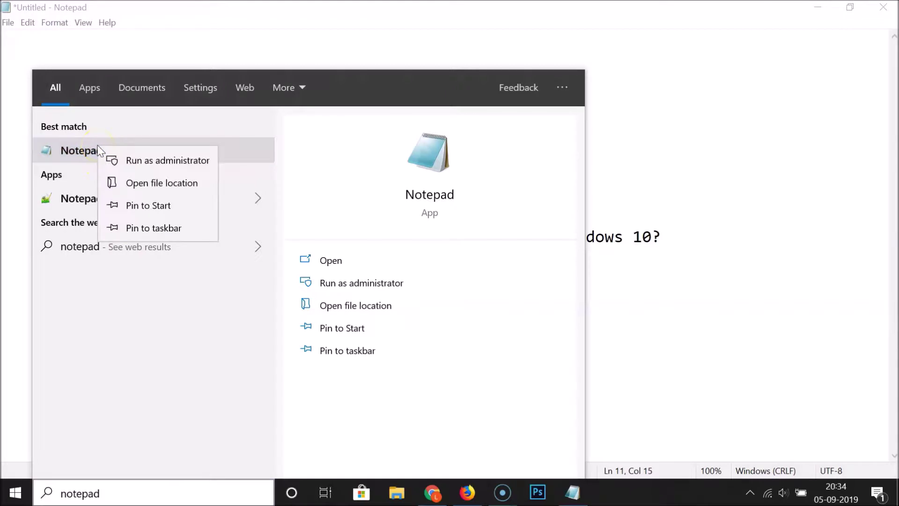
left_click(164, 161)
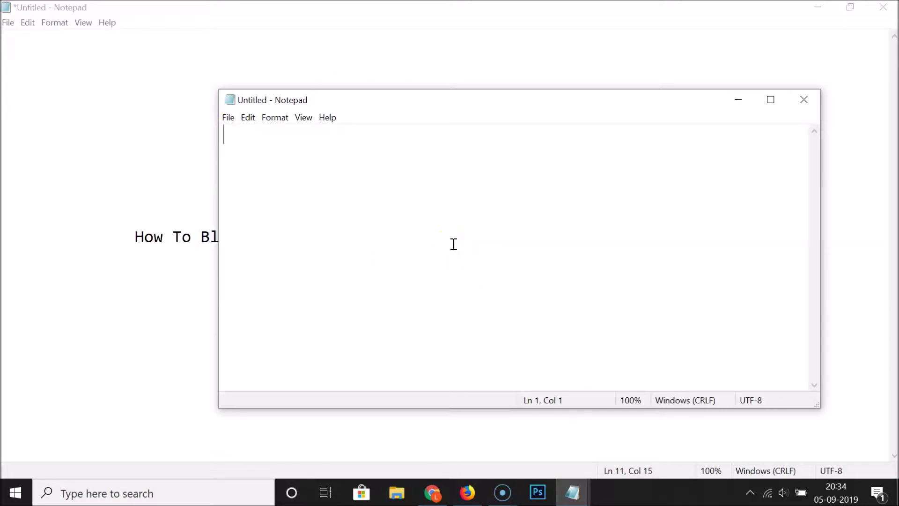
Start opening a file and browse from the C: drive into the Windows folder.
left_click(228, 118)
left_click(248, 161)
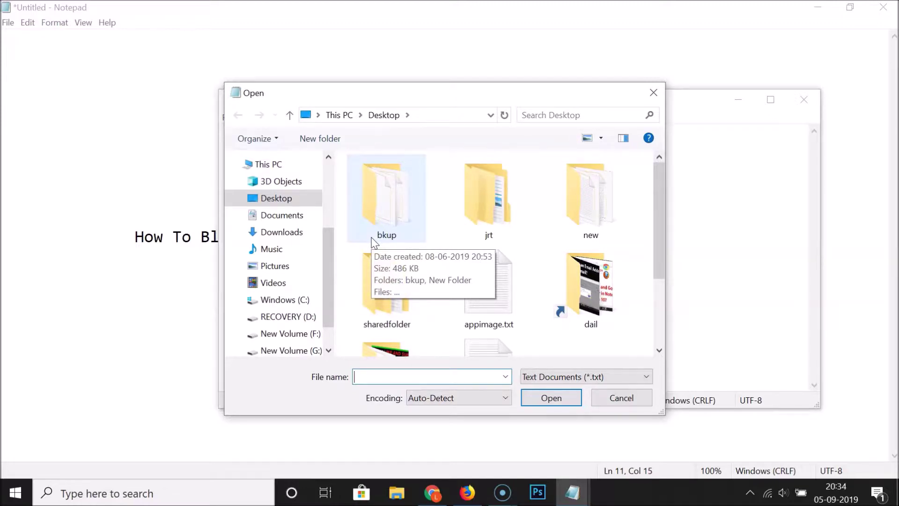
left_click(288, 305)
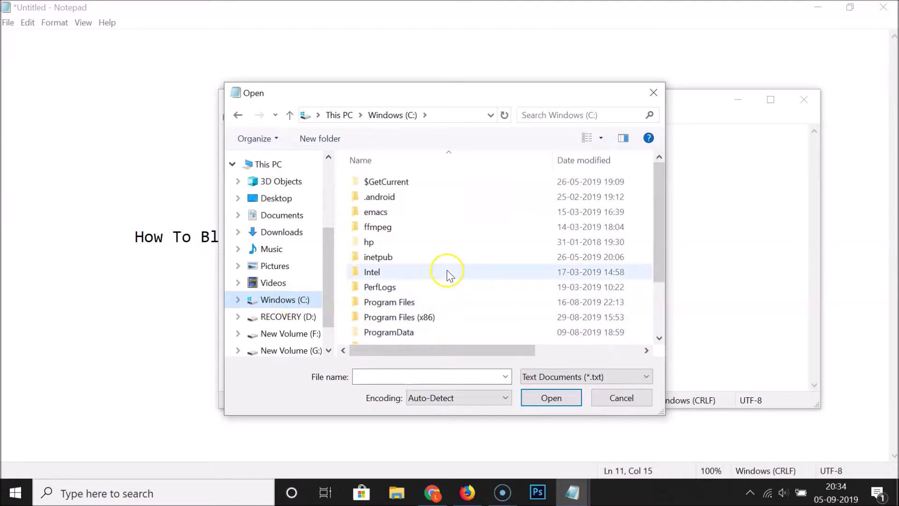
scroll(447, 271, "down", 2)
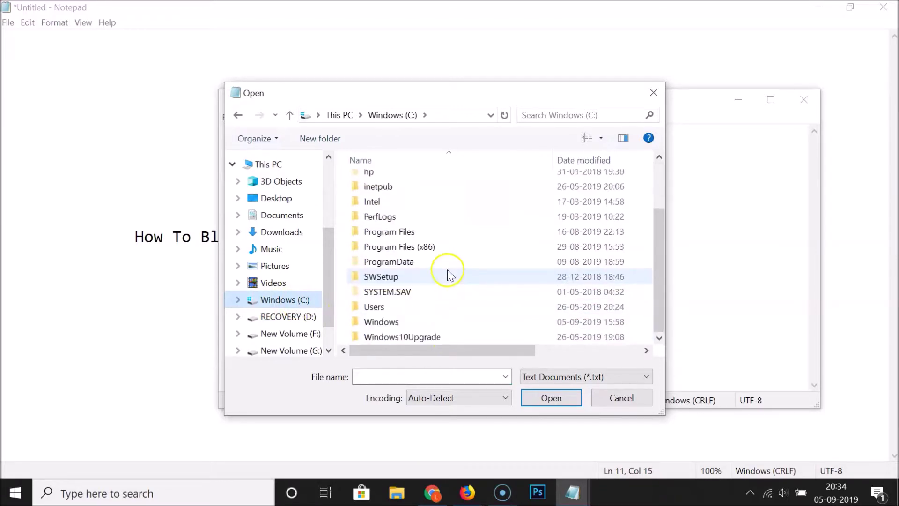
double_click(382, 322)
Navigate into System32\drivers\etc.
scroll(419, 284, "down", 4)
scroll(419, 284, "down", 10)
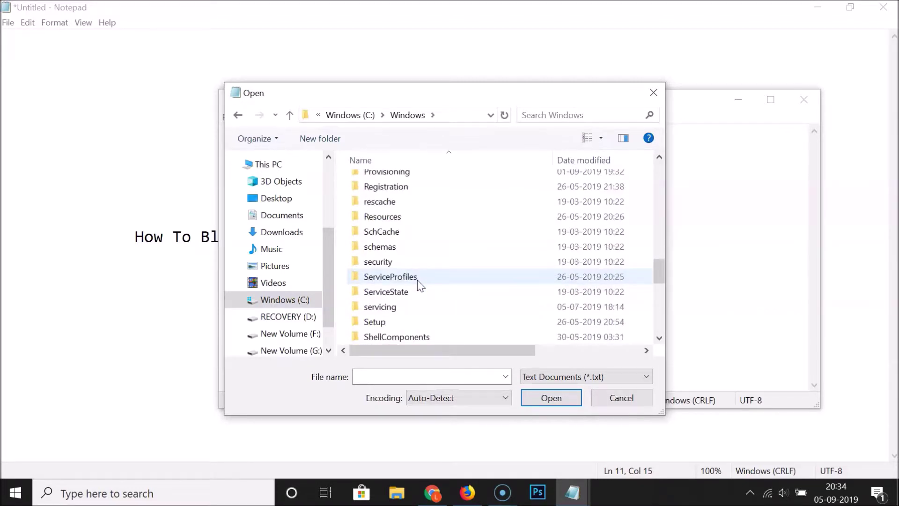
scroll(420, 285, "down", 1)
scroll(418, 281, "down", 3)
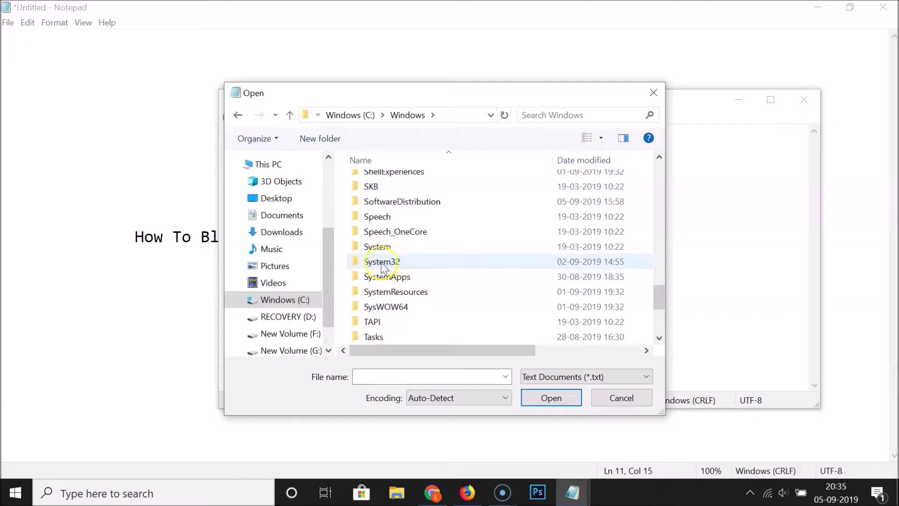
double_click(395, 263)
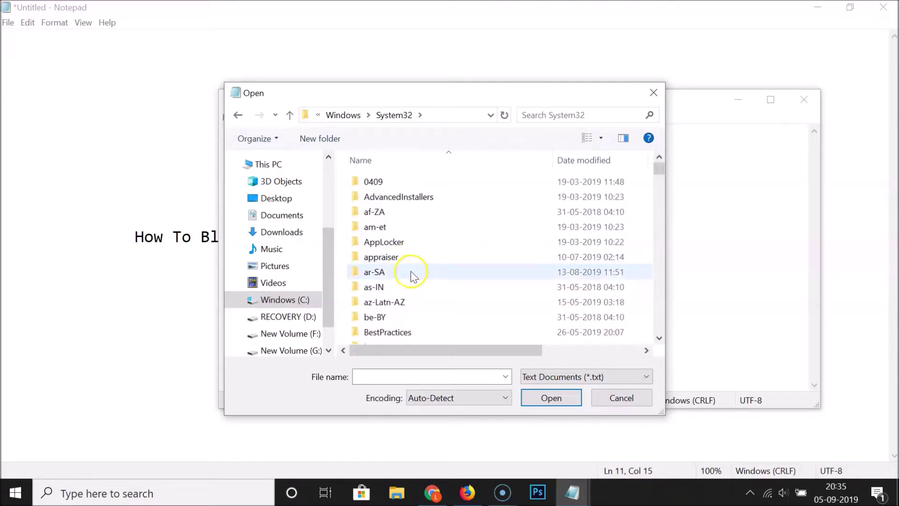
scroll(408, 267, "down", 6)
scroll(415, 273, "down", 5)
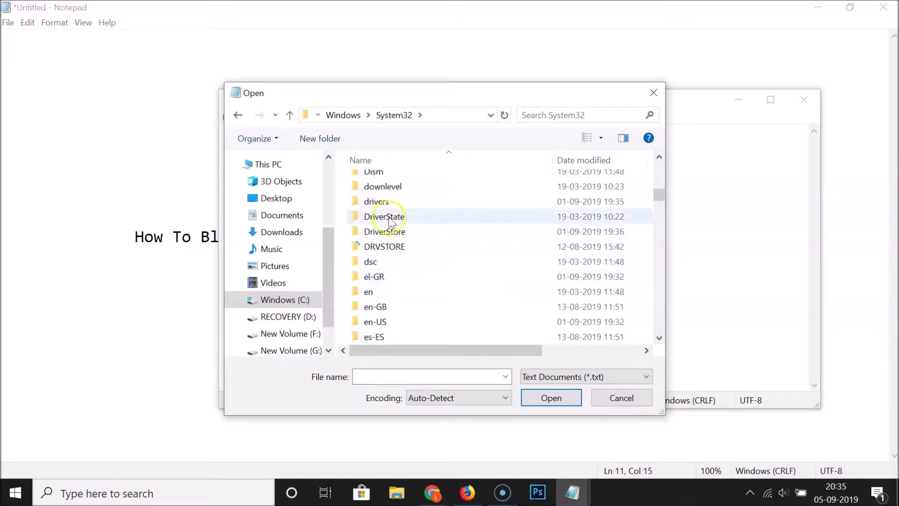
double_click(384, 203)
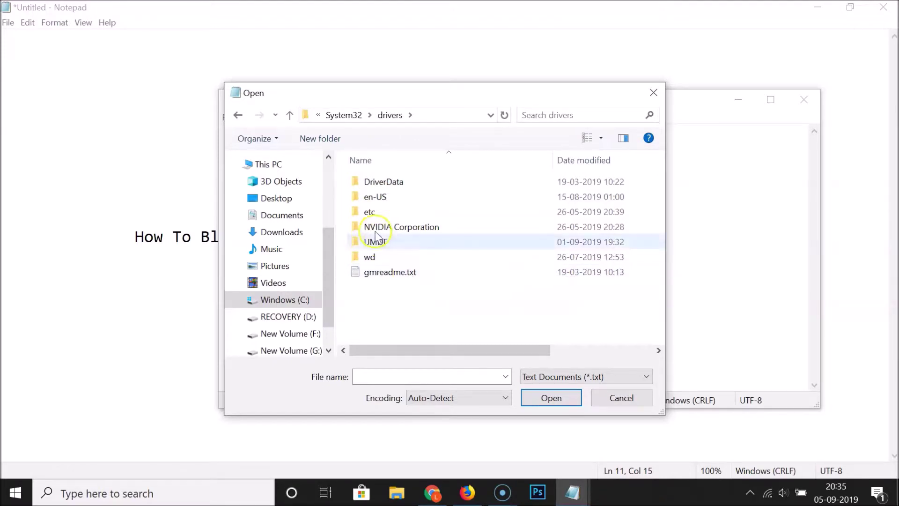
double_click(370, 214)
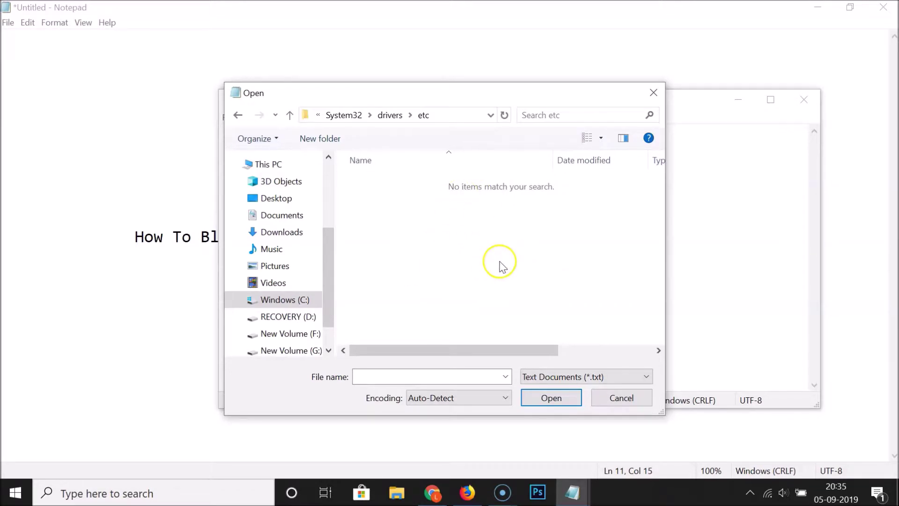
List All Files and open the hosts file.
left_click(592, 376)
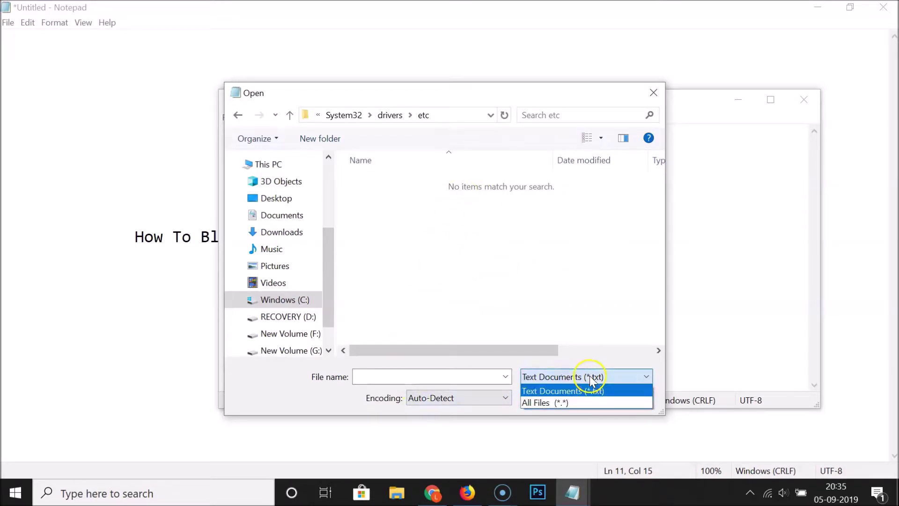
left_click(554, 403)
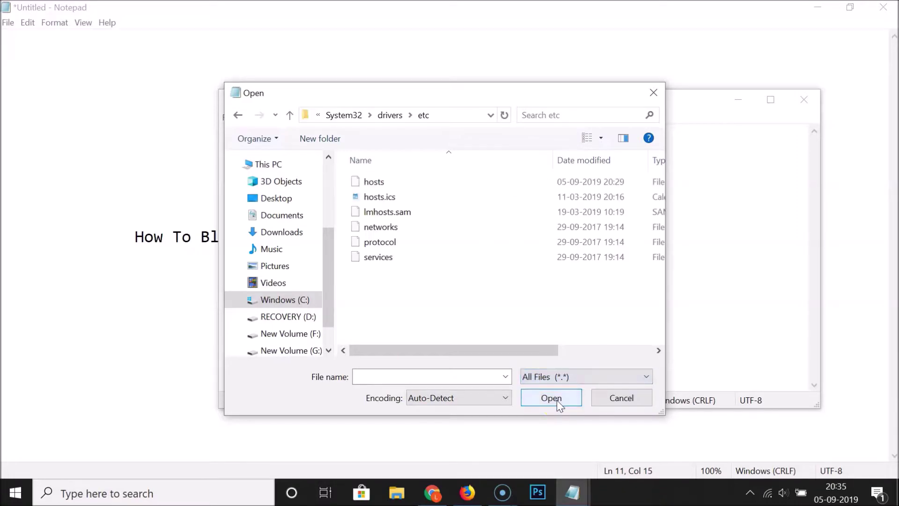
left_click(385, 186)
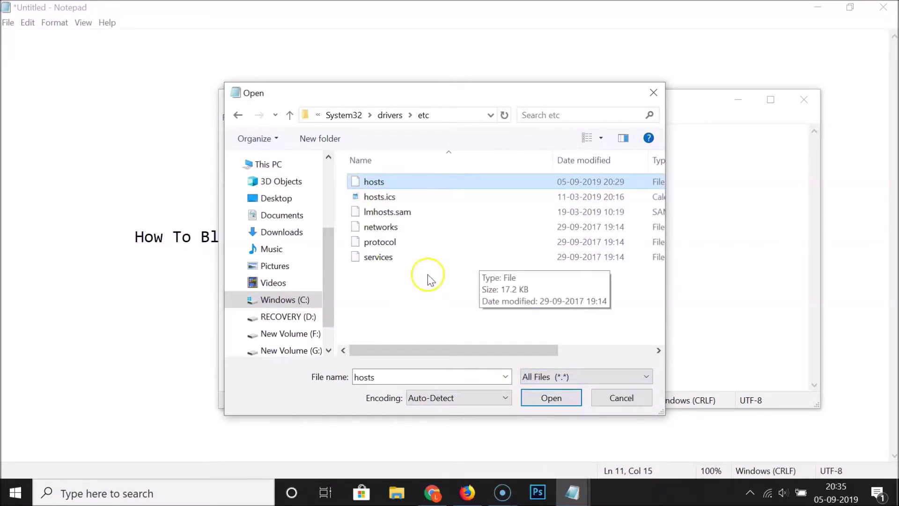
left_click(568, 398)
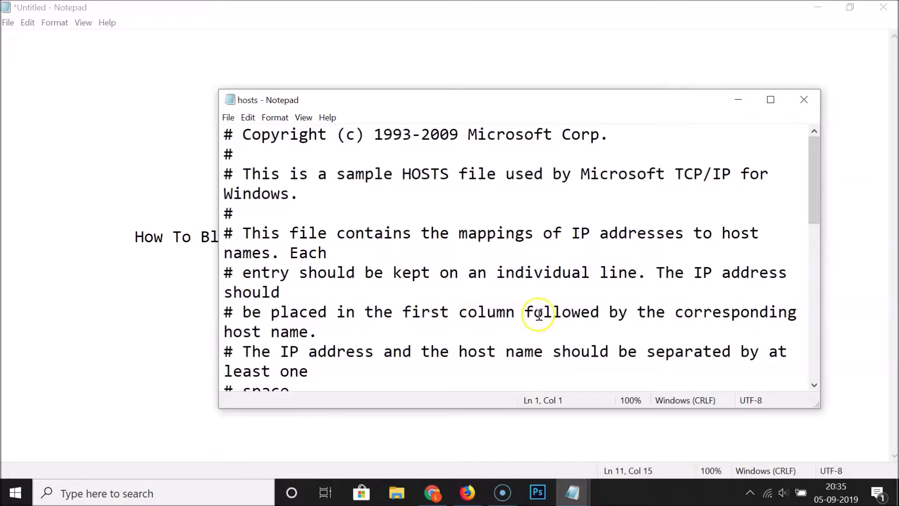
left_click(770, 99)
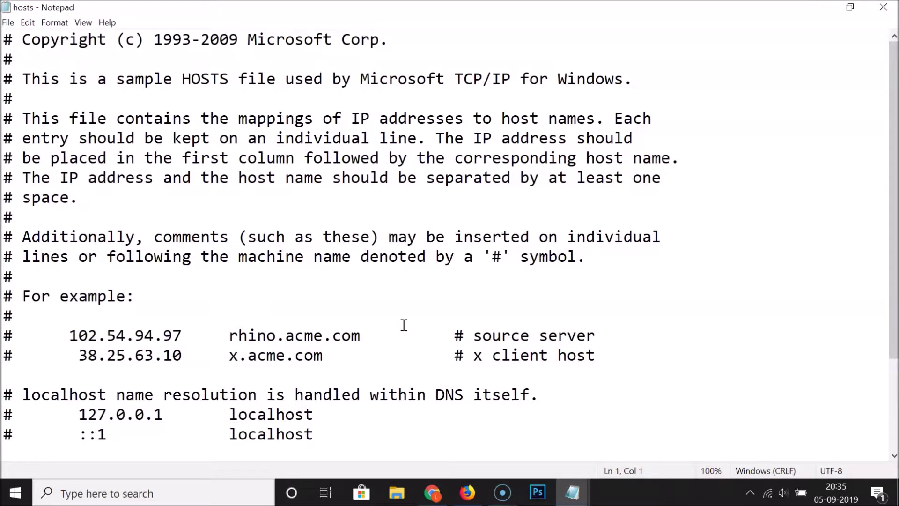
scroll(404, 325, "down", 2)
left_click(323, 313)
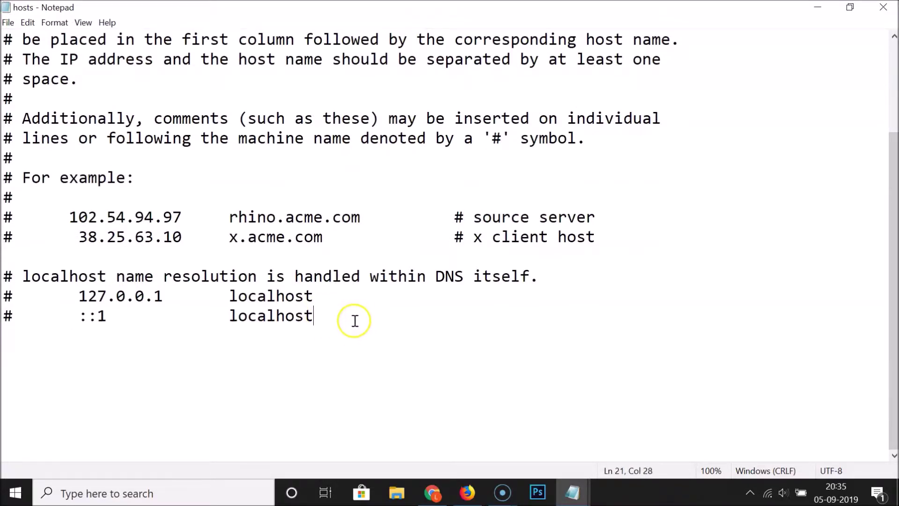
key("Return")
key("Return")
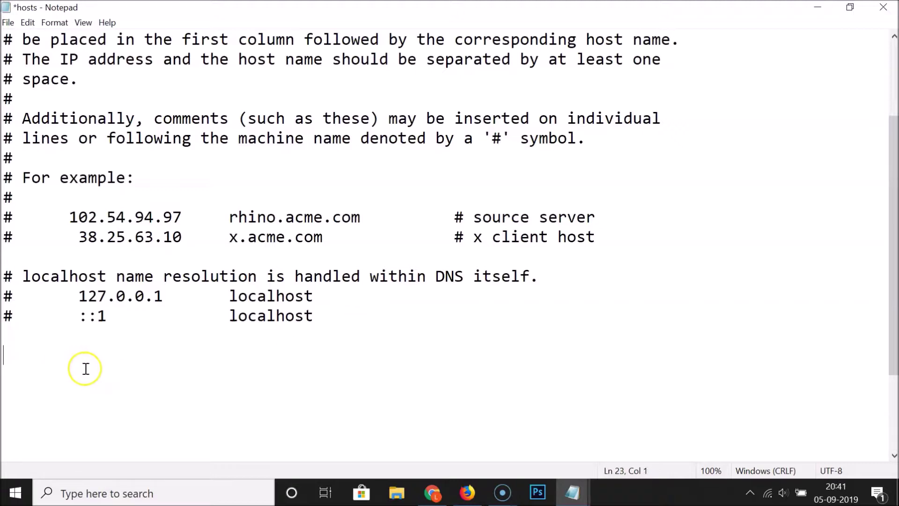
type("127.0.0.1")
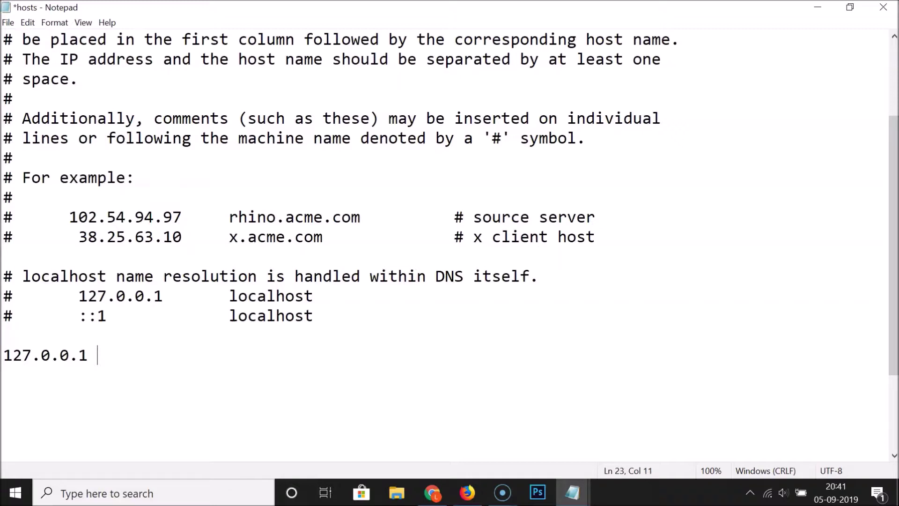
type("www.facebook")
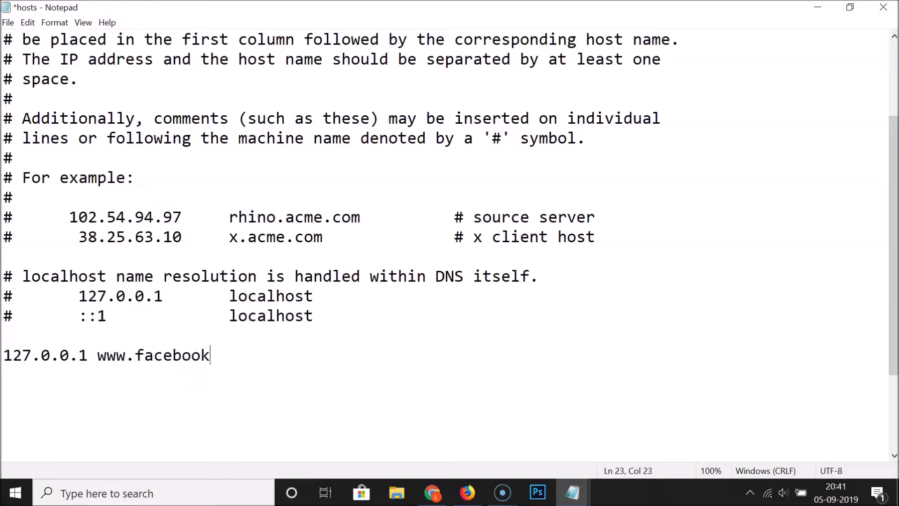
type(".com")
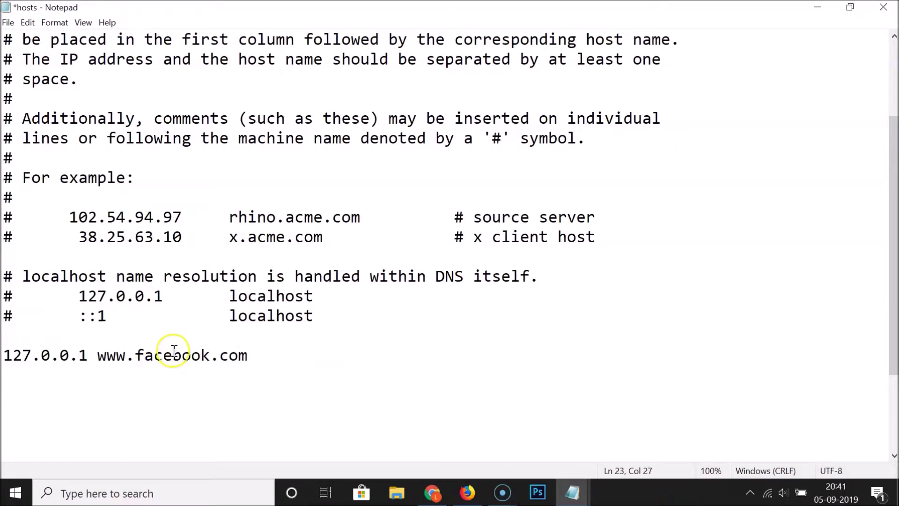
Save the edited hosts file.
left_click(8, 23)
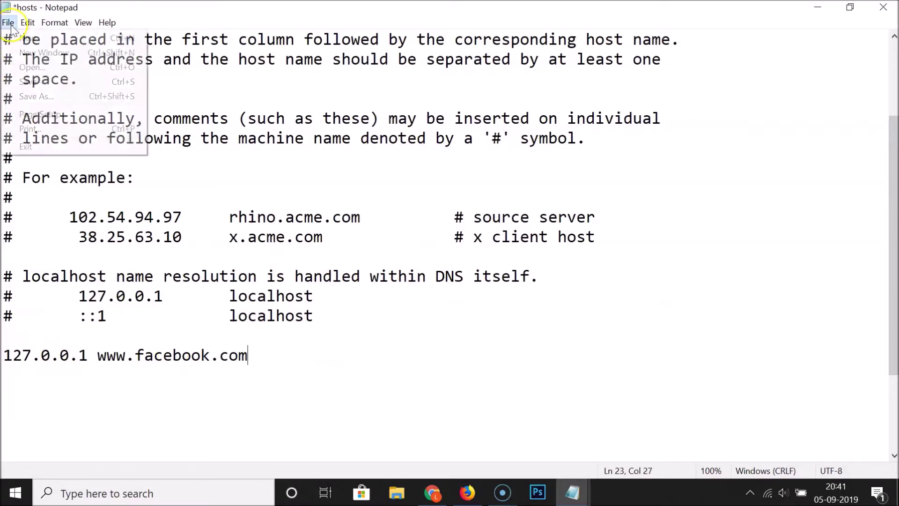
left_click(29, 82)
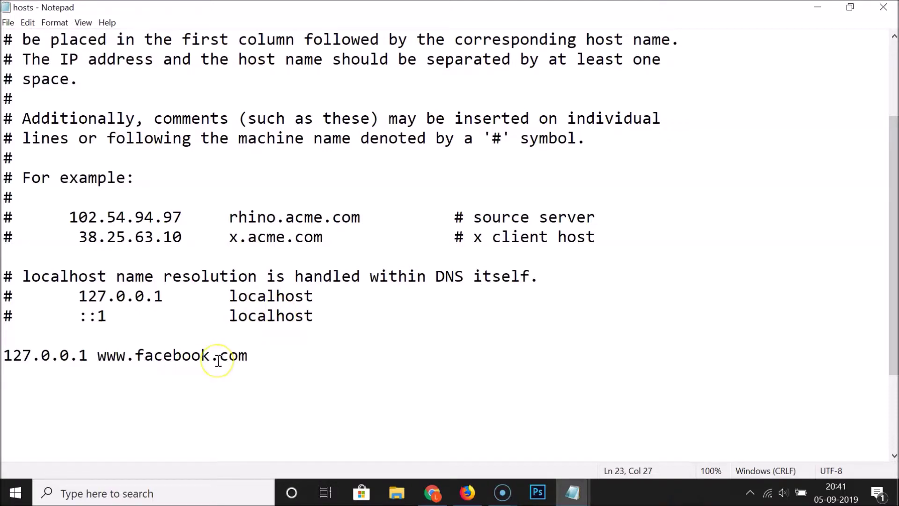
left_click(433, 497)
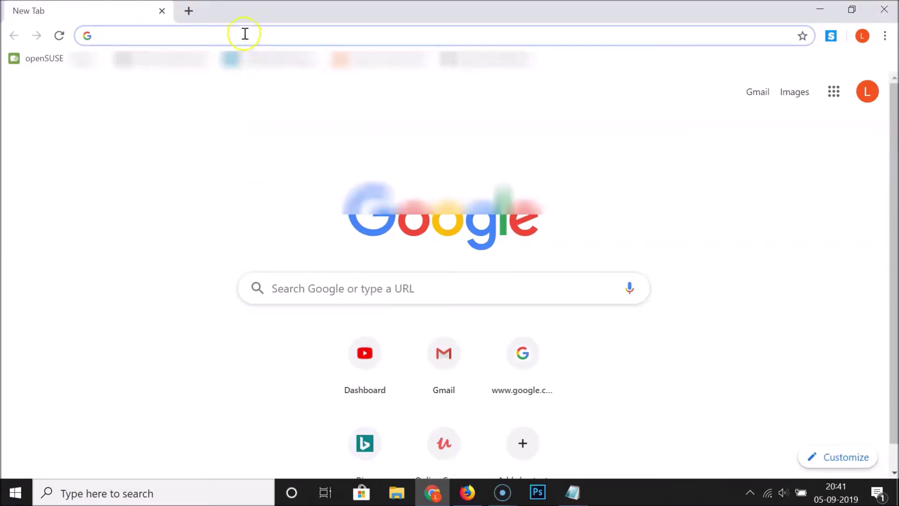
Load facebook.com in Chrome and see it refused with ERR_CONNECTION_REFUSED.
type("facebook.com")
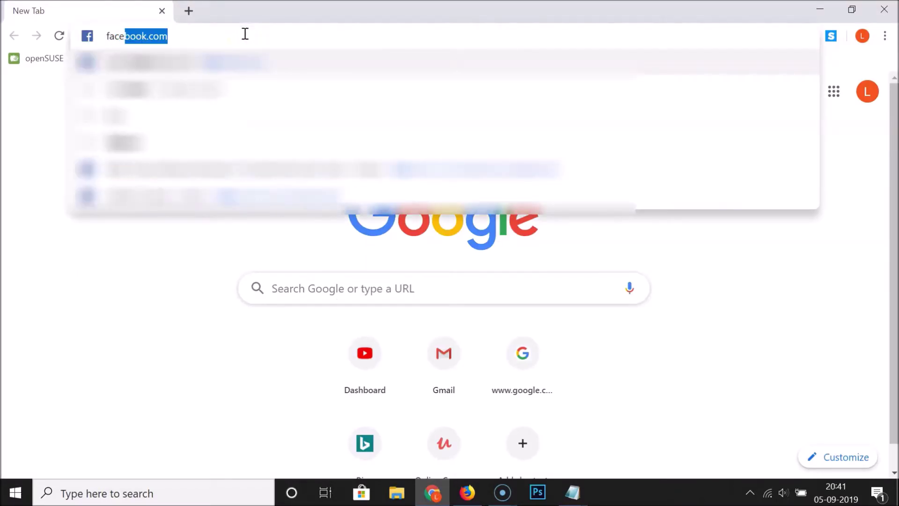
key("Return")
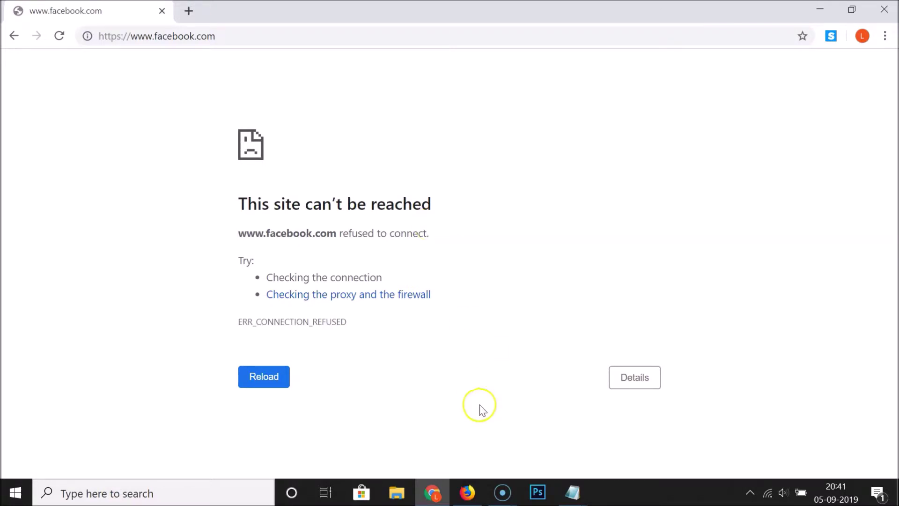
left_click(468, 491)
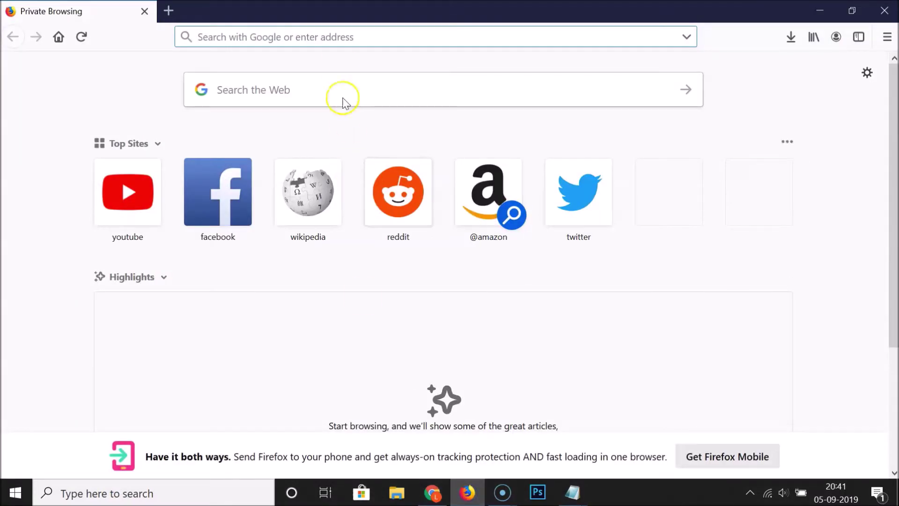
Load facebook.com in Firefox's private window, confirming Unable to connect, then return to hosts.
type("facebook")
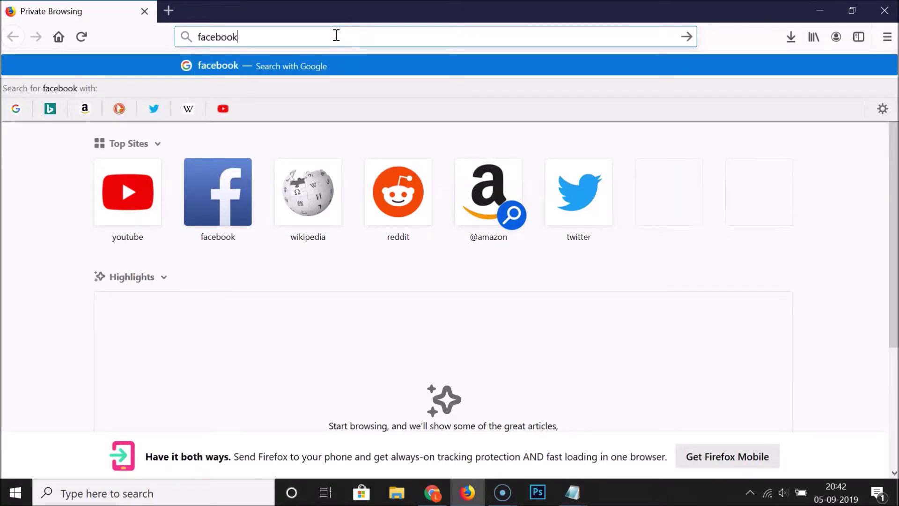
type(".com")
key("Return")
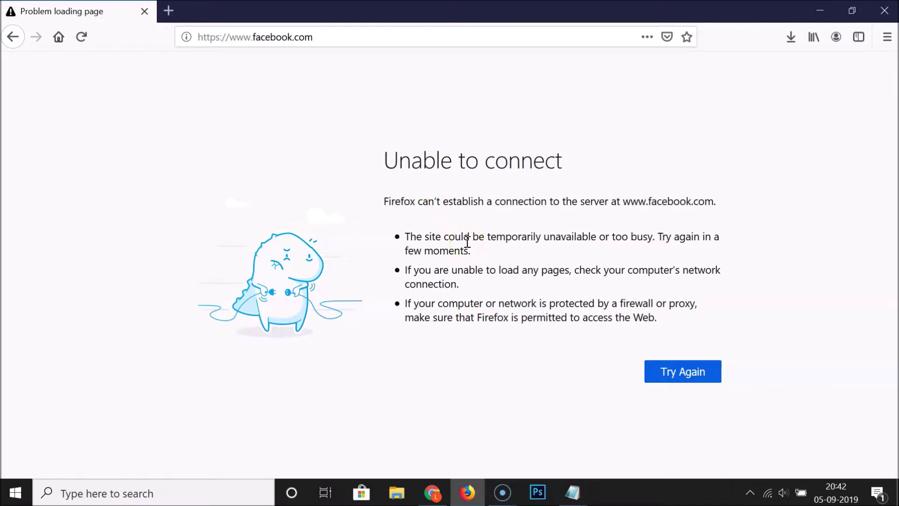
left_click(577, 492)
left_click(651, 428)
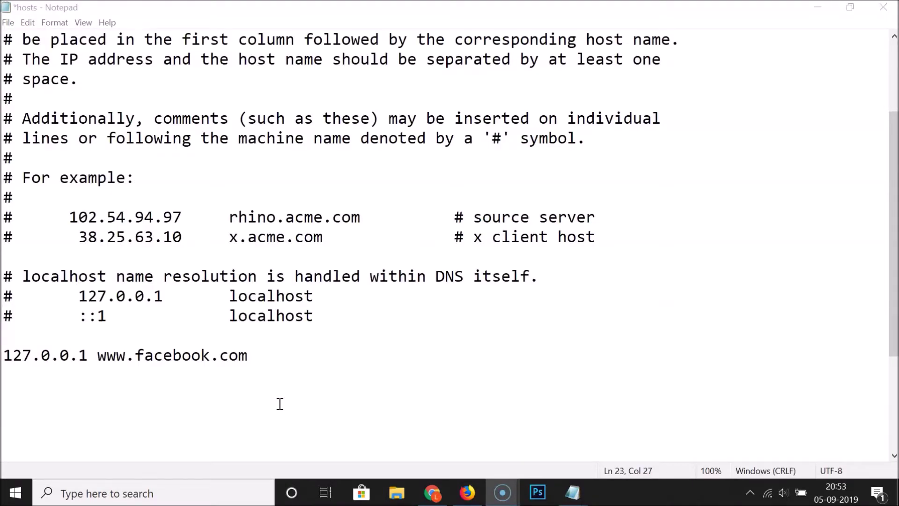
left_click(250, 357)
key("Return")
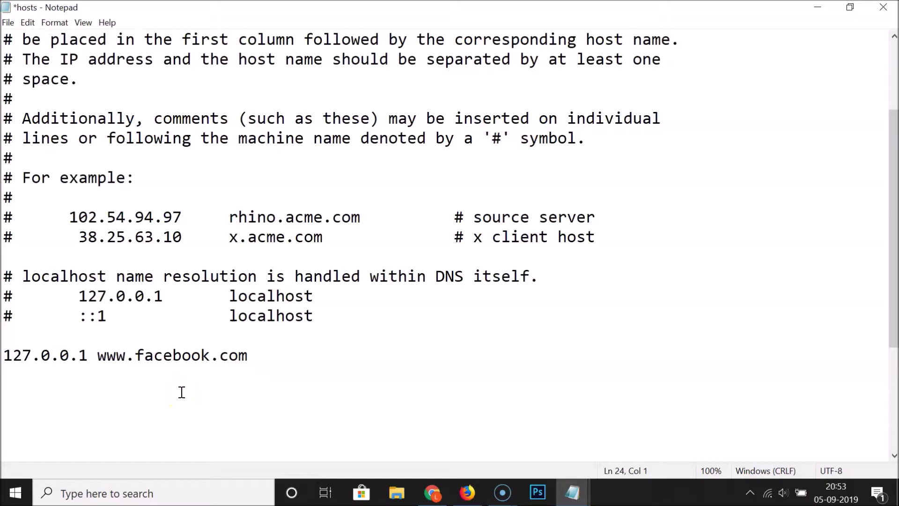
type("127.0.0.1 www.skype.com")
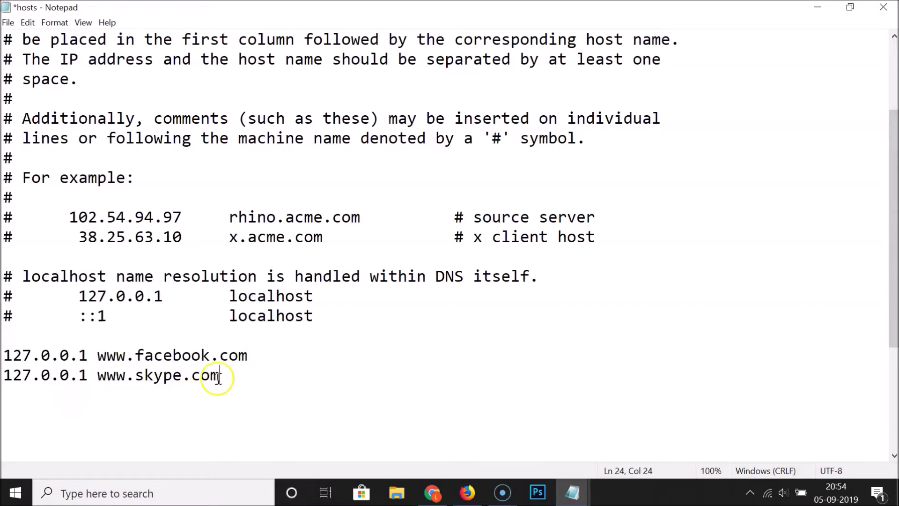
left_click(8, 24)
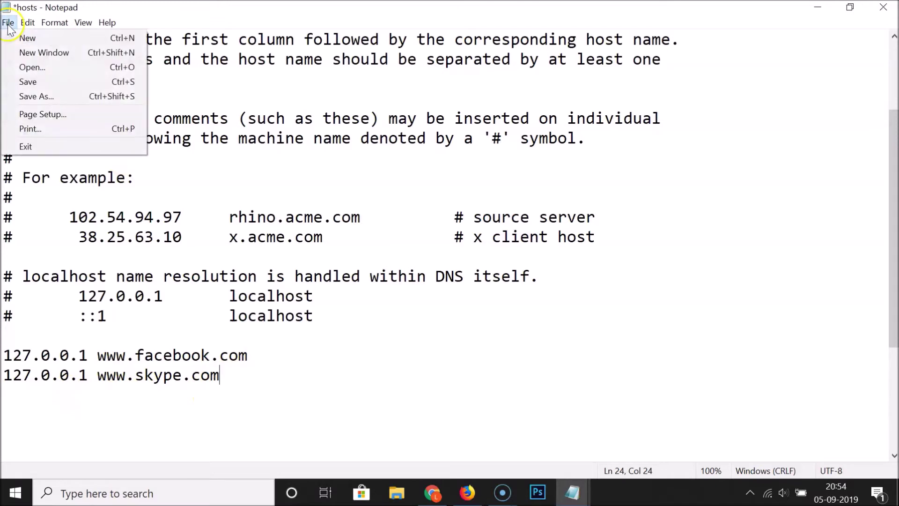
left_click(24, 80)
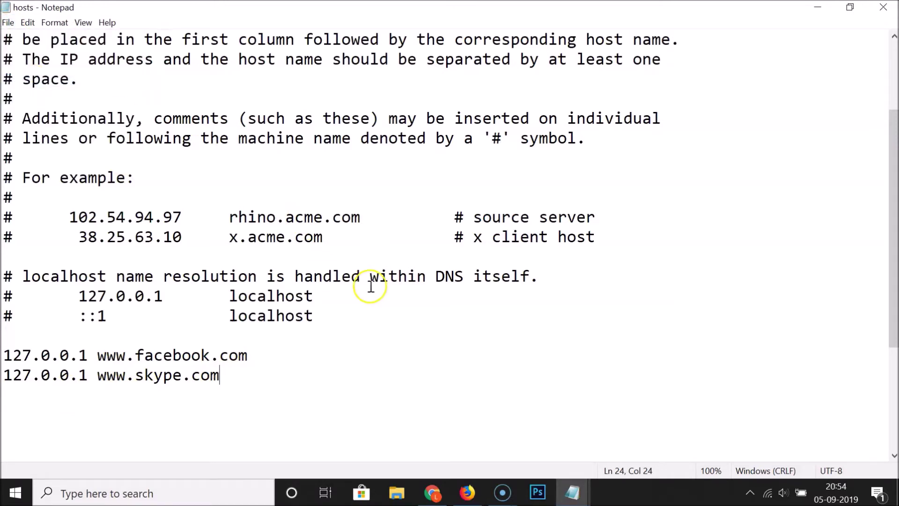
Load skype.com in Chrome and see ERR_CONNECTION_REFUSED.
left_click(432, 492)
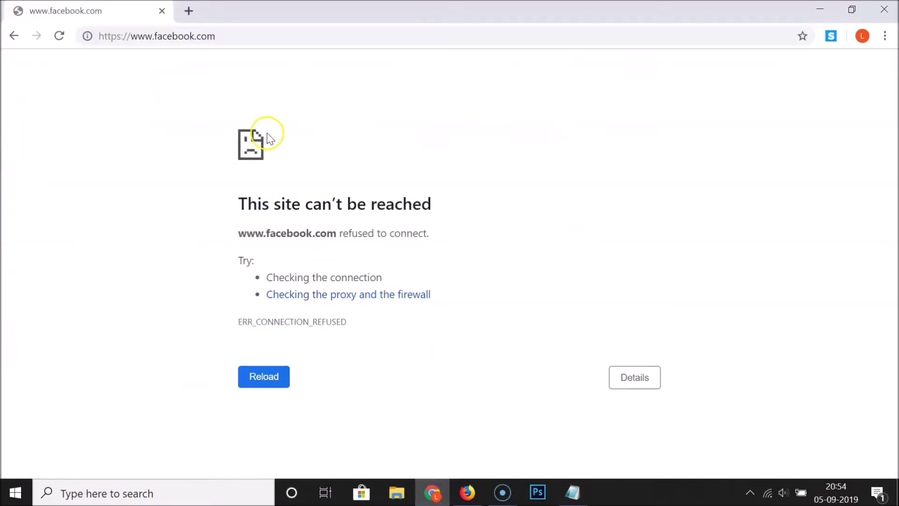
left_click(219, 37)
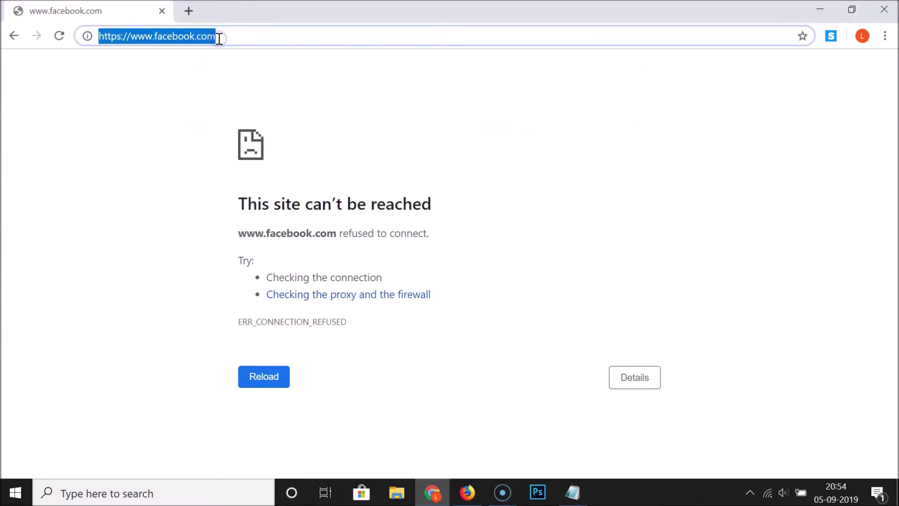
type("skype.c")
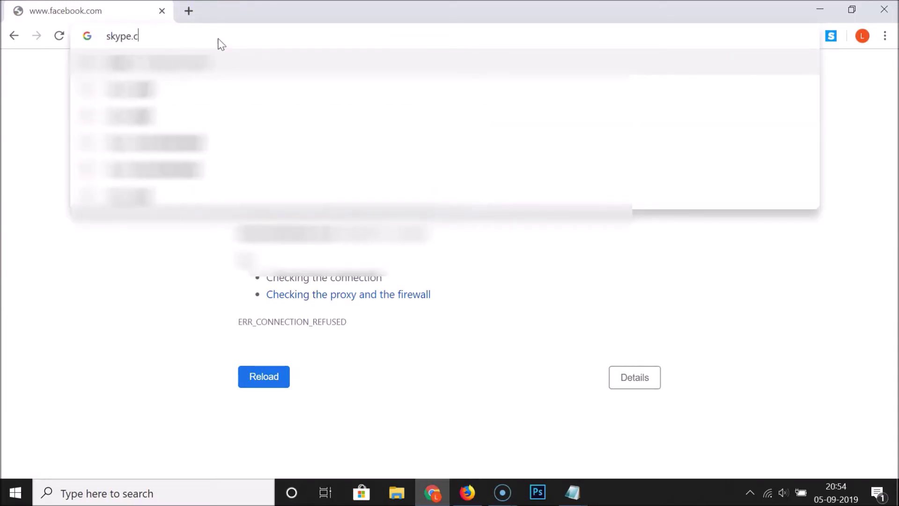
type("om")
key("Return")
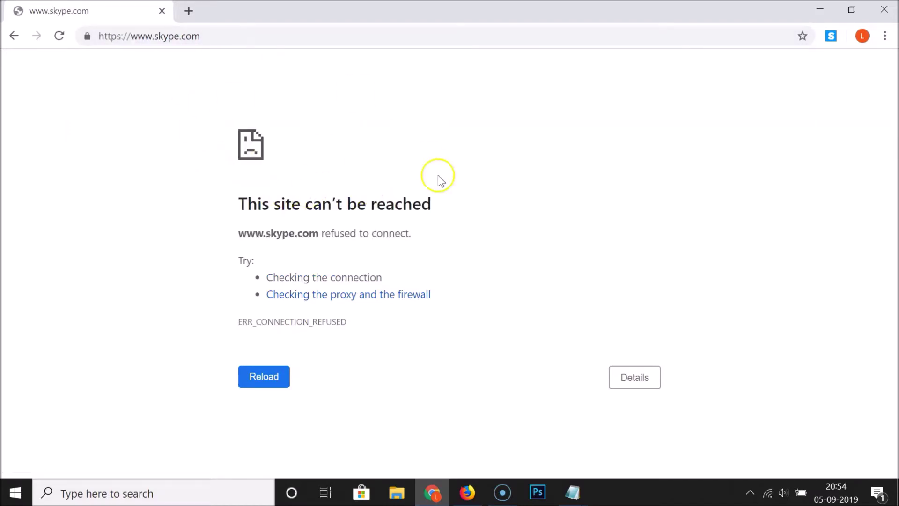
left_click(467, 492)
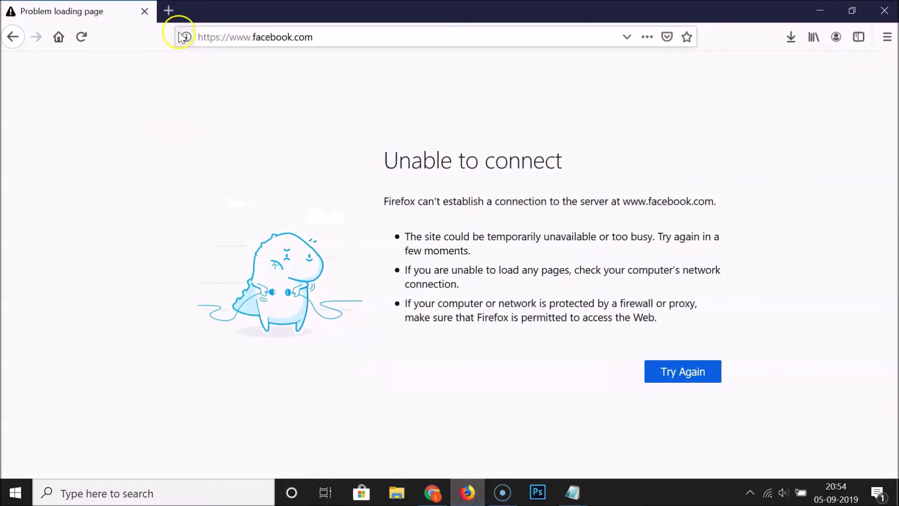
Load skype.com in Firefox, confirm Unable to connect, and bring the hosts file back.
left_click(281, 37)
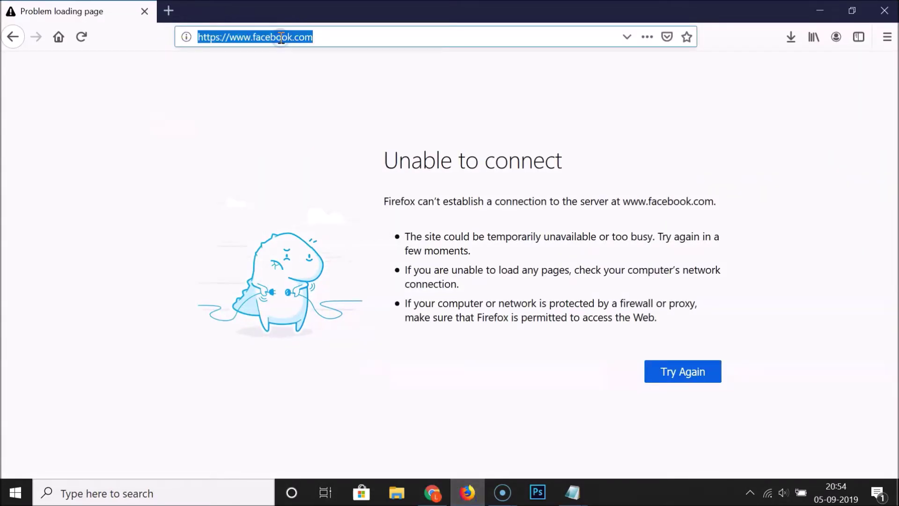
type("skype.com")
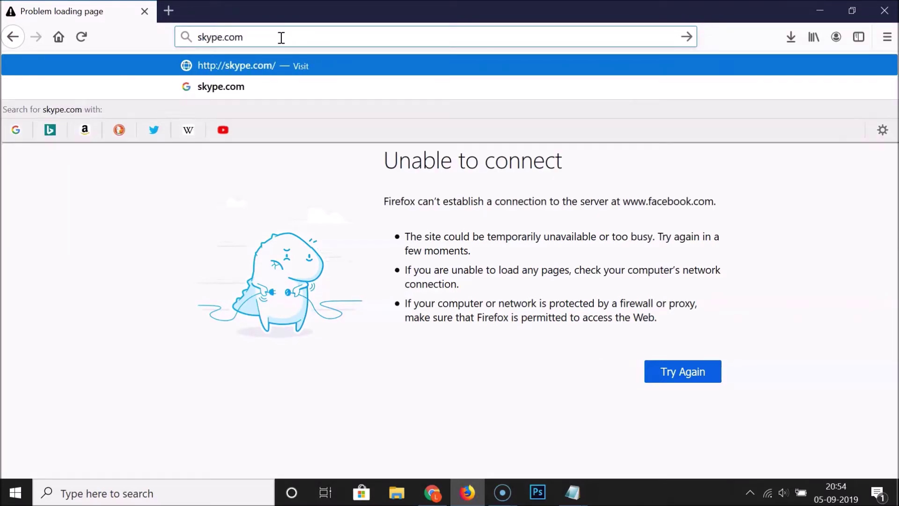
key("Return")
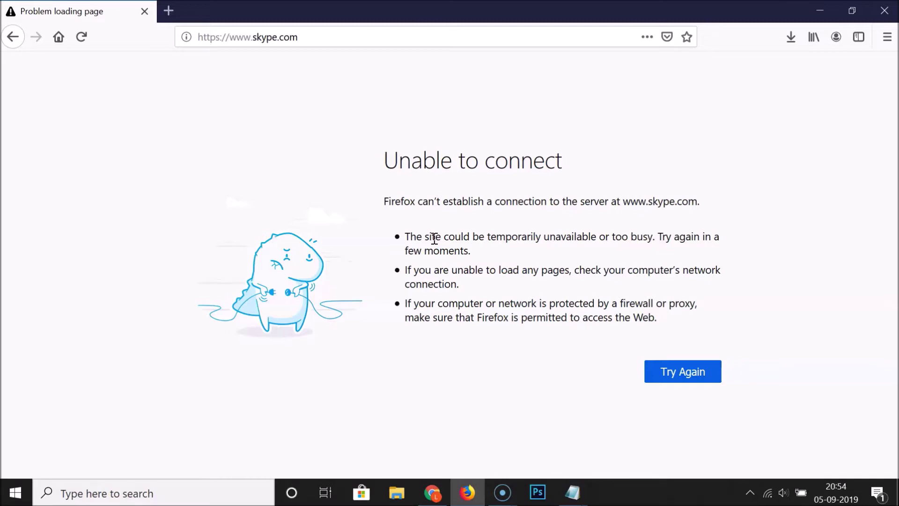
mouse_move(574, 490)
left_click(585, 464)
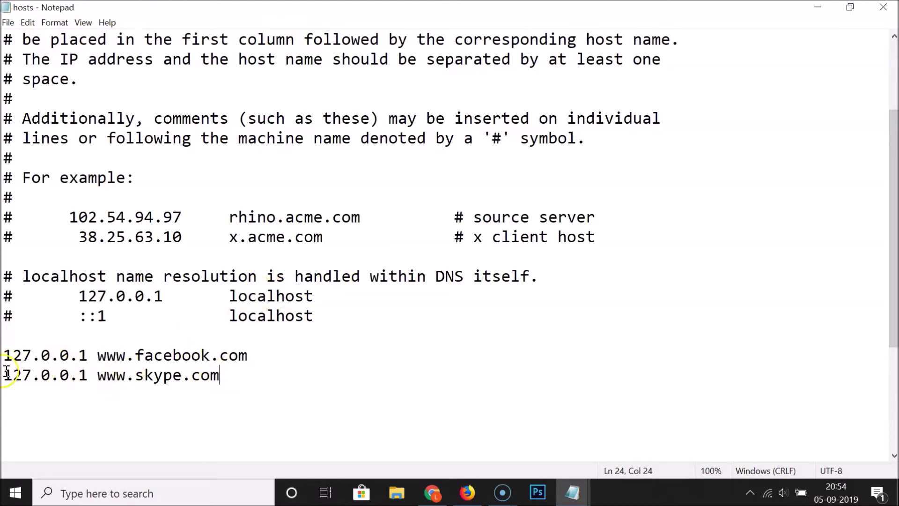
Delete the facebook and skype 127.0.0.1 lines and save the hosts file.
left_click_drag(4, 355, 274, 369)
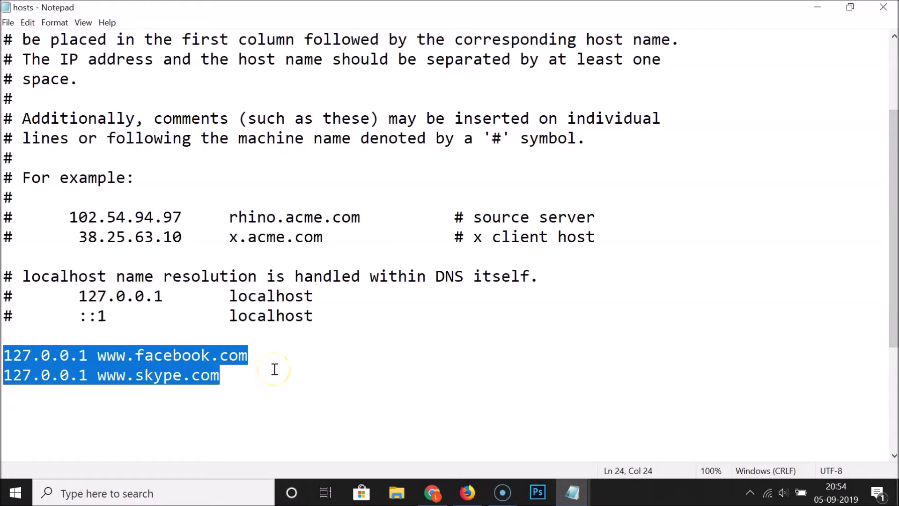
key("Delete")
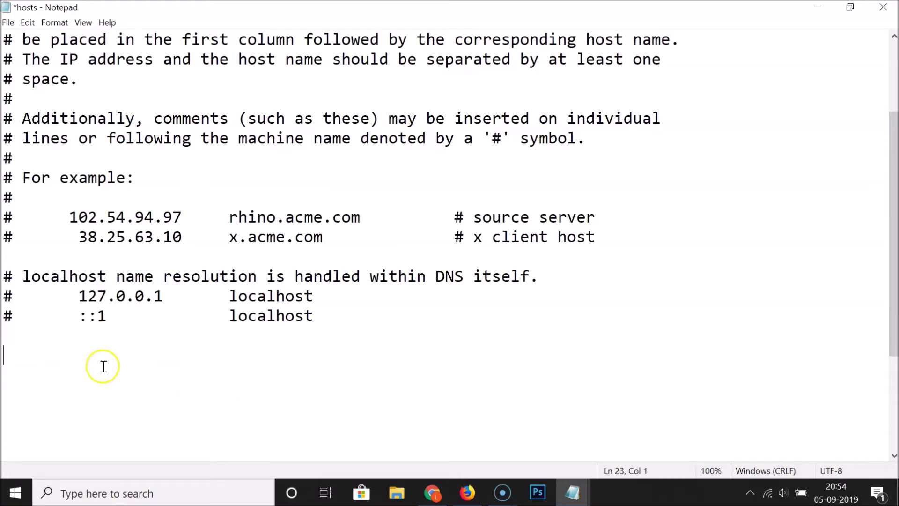
left_click(8, 22)
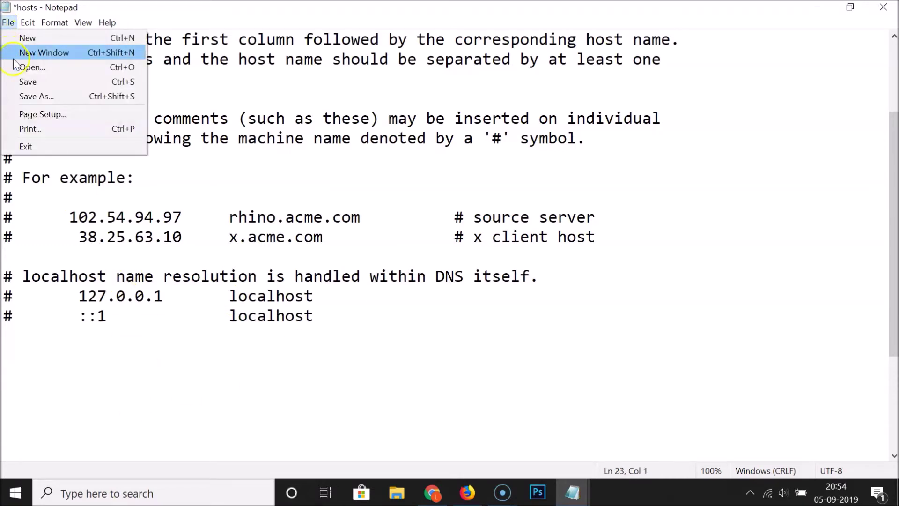
left_click(24, 83)
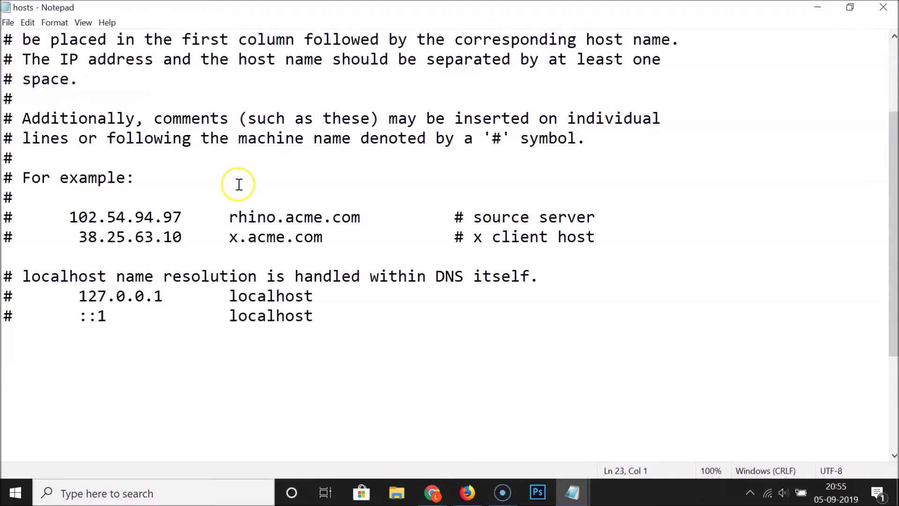
left_click(467, 492)
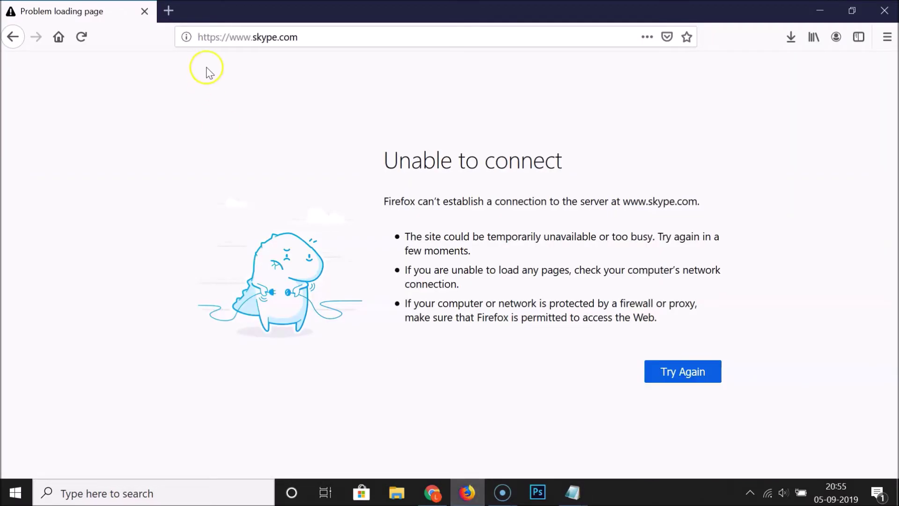
Reload skype.com and open facebook.com in a new Firefox tab, both loading normally.
left_click(314, 38)
left_click(334, 38)
key("Return")
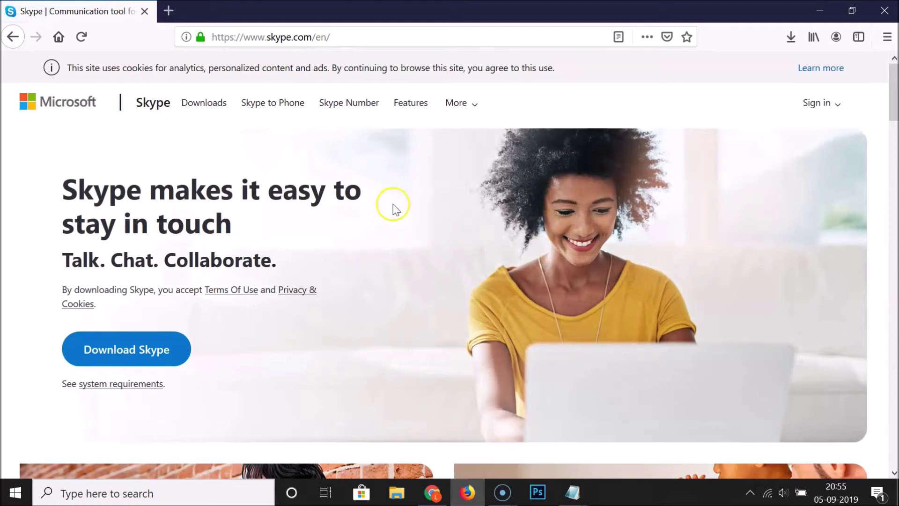
left_click(168, 10)
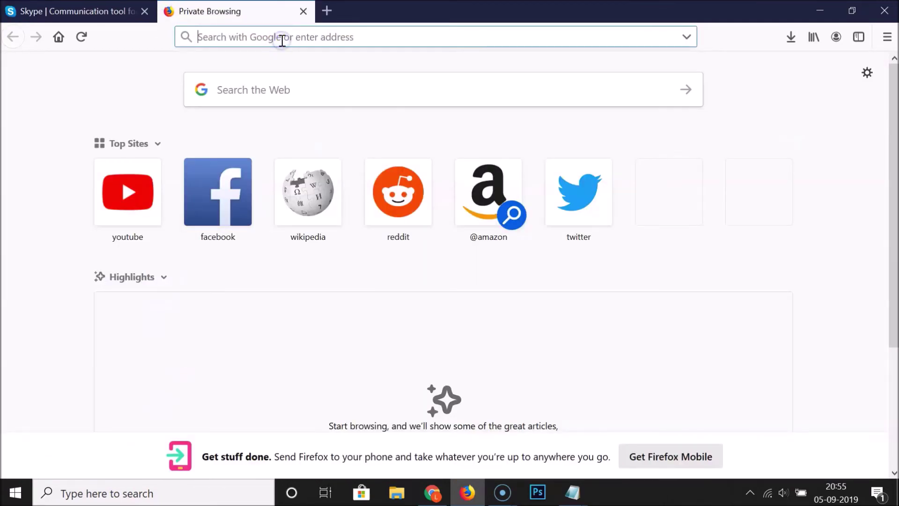
type("facebook")
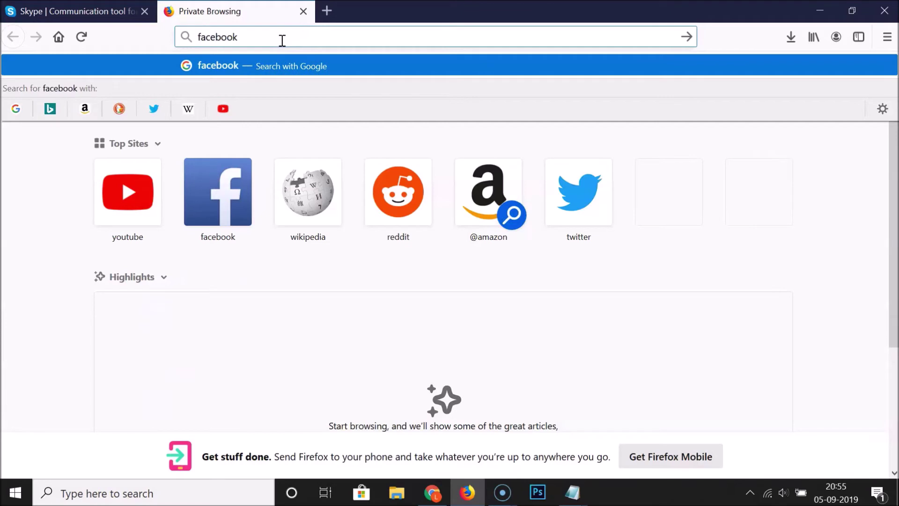
type(".com")
key("Return")
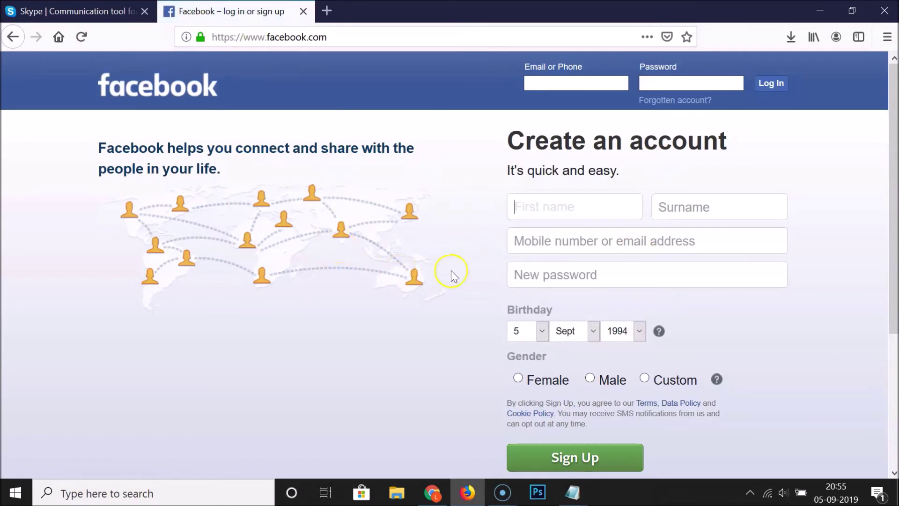
Close the hosts file and return to the untitled 'How To Block Any Website Using Hosts File' note.
mouse_move(571, 492)
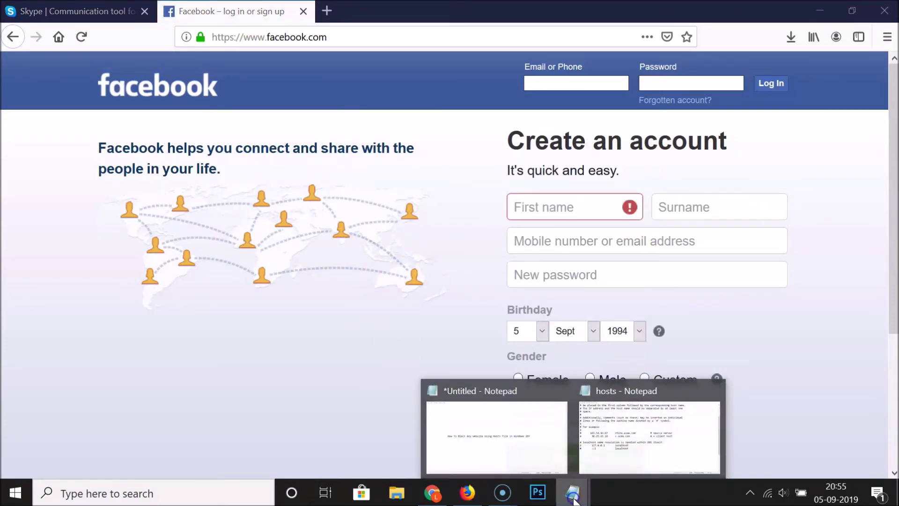
left_click(643, 445)
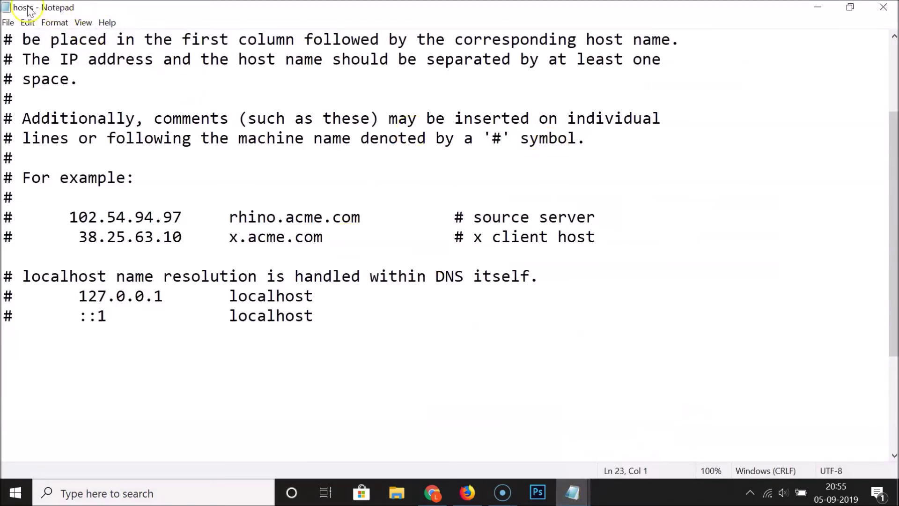
left_click(884, 7)
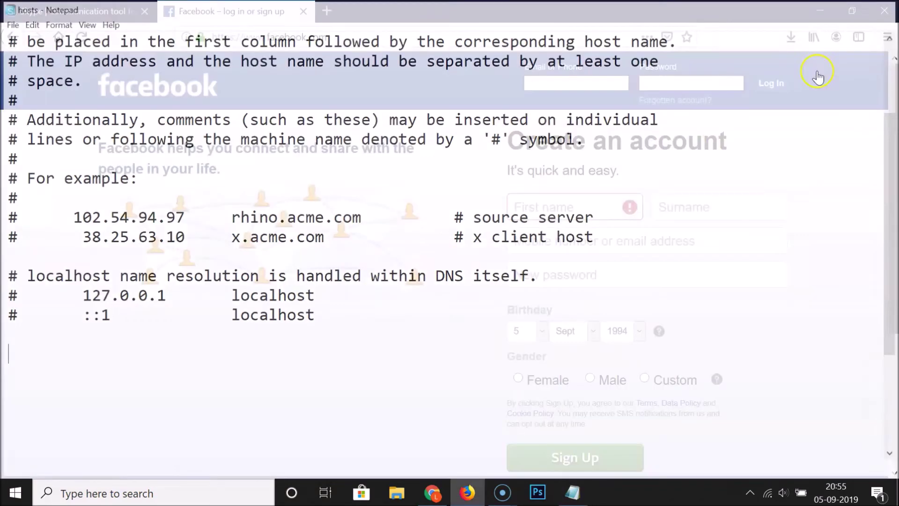
left_click(573, 492)
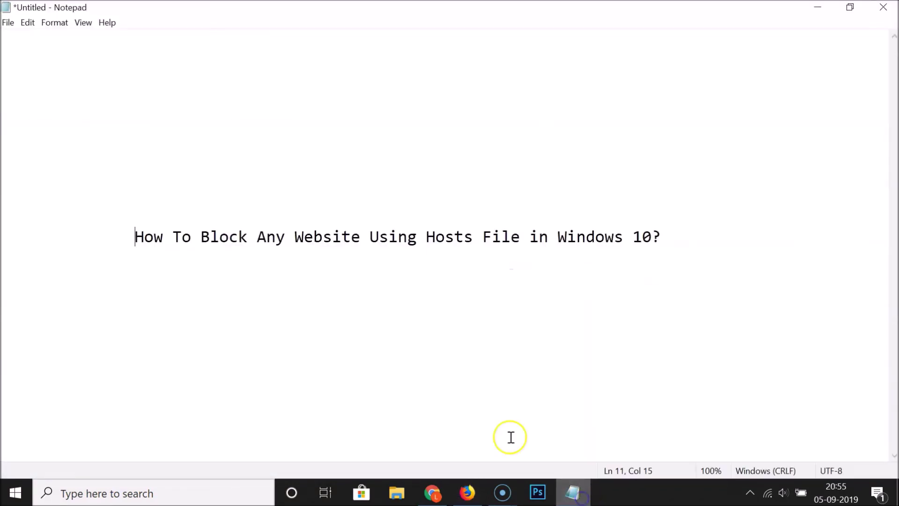